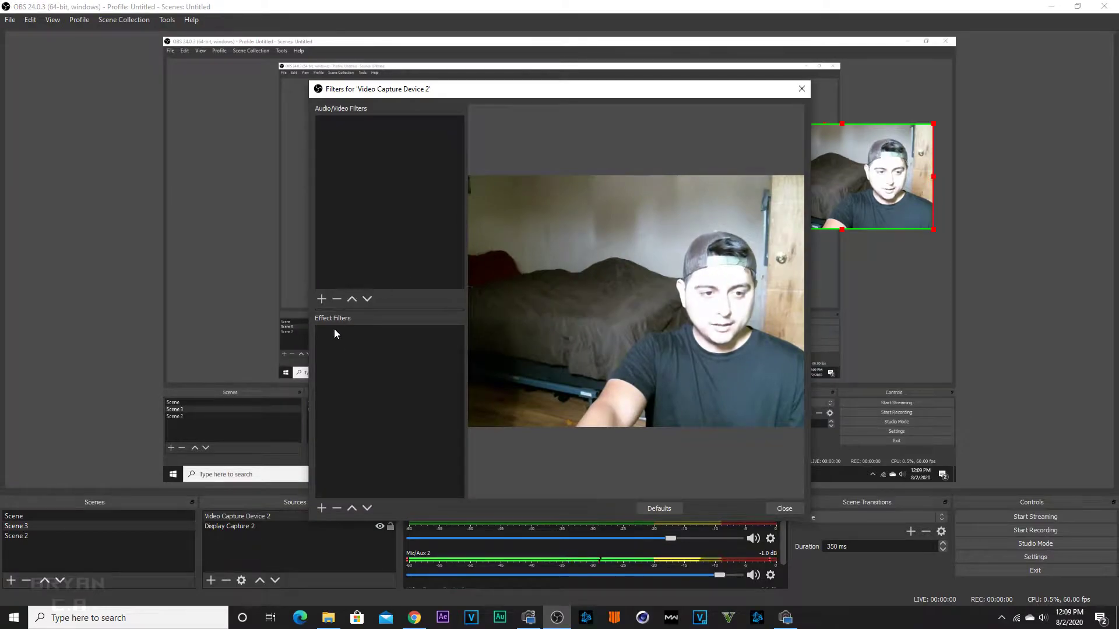
Bring up the context menu on Video Capture Device 2 to reach its Filters window
{"action": "right_click", "coordinate": [344, 353]}
{"action": "mouse_move", "coordinate": [362, 361]}
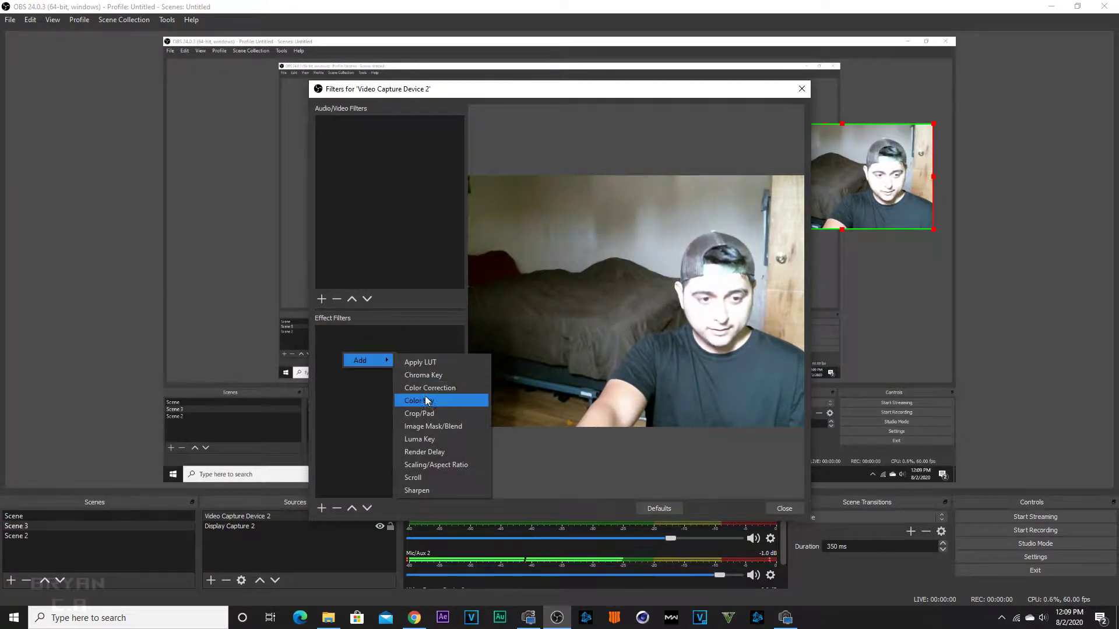
Add an Image Mask/Blend filter to the webcam with circle.png as its mask image
{"action": "left_click", "coordinate": [431, 426]}
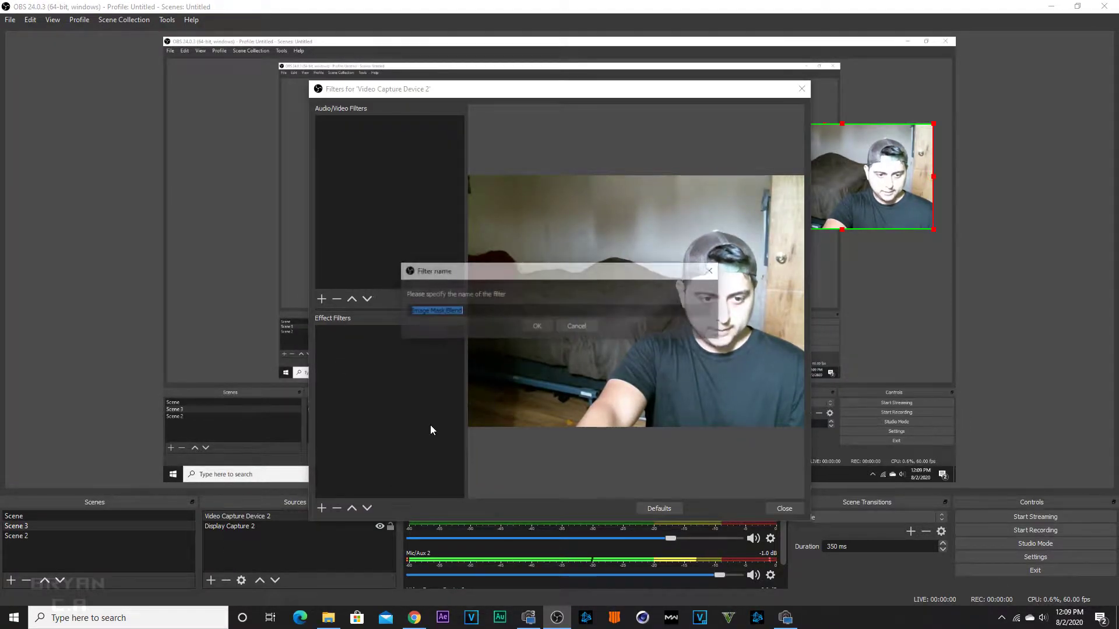
{"action": "left_click", "coordinate": [535, 323]}
{"action": "left_click", "coordinate": [775, 380]}
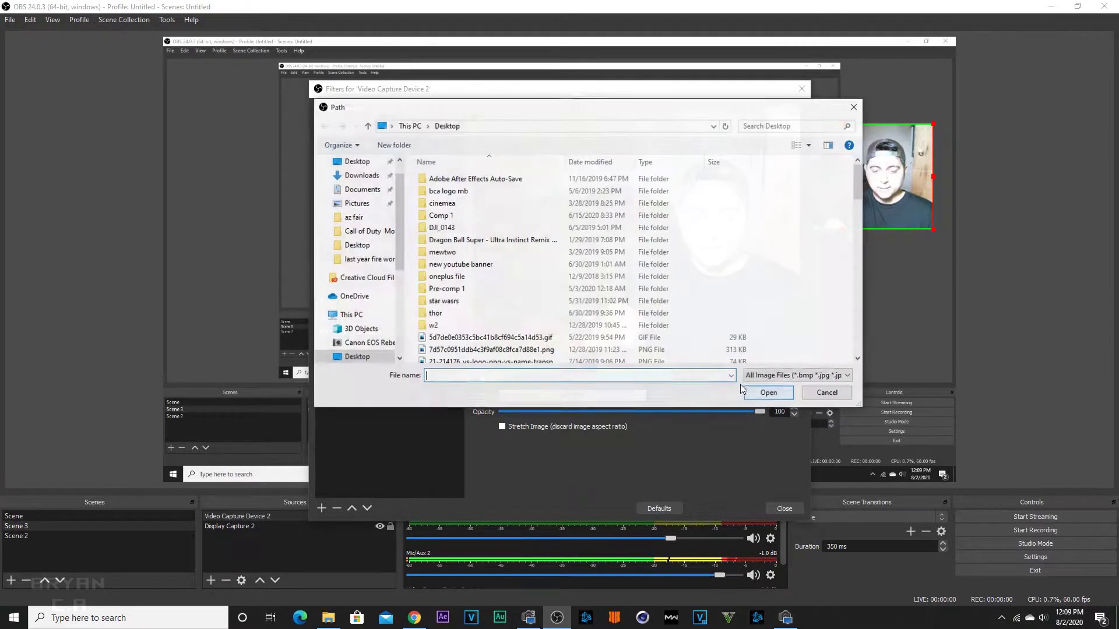
{"action": "scroll", "coordinate": [584, 328], "scroll_direction": "down", "scroll_amount": 4}
{"action": "scroll", "coordinate": [524, 345], "scroll_direction": "down", "scroll_amount": 2}
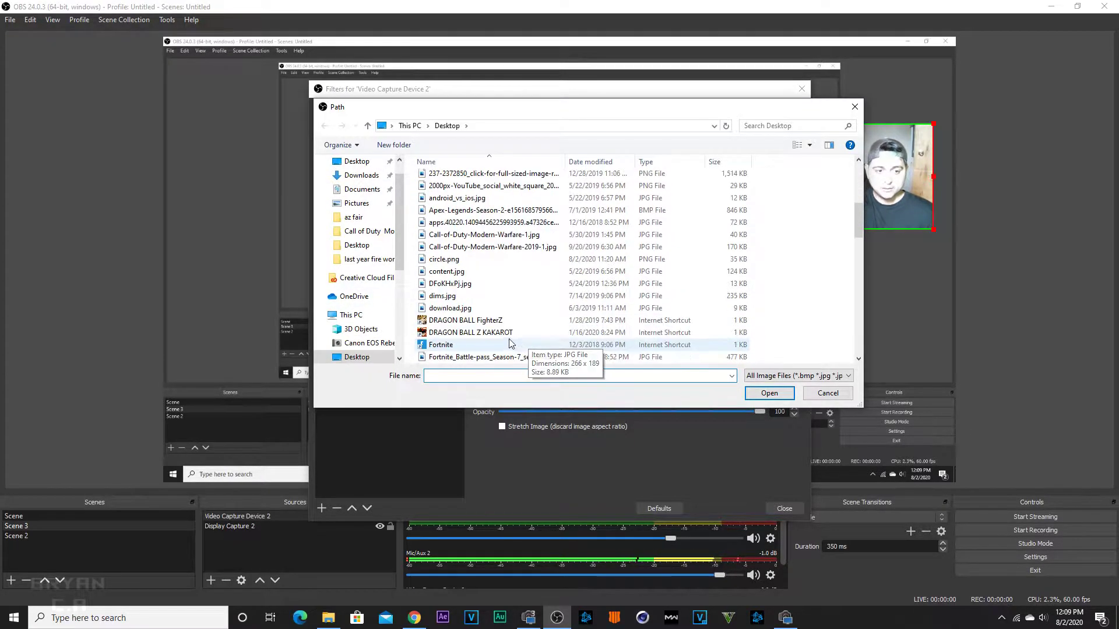
{"action": "left_click", "coordinate": [443, 260]}
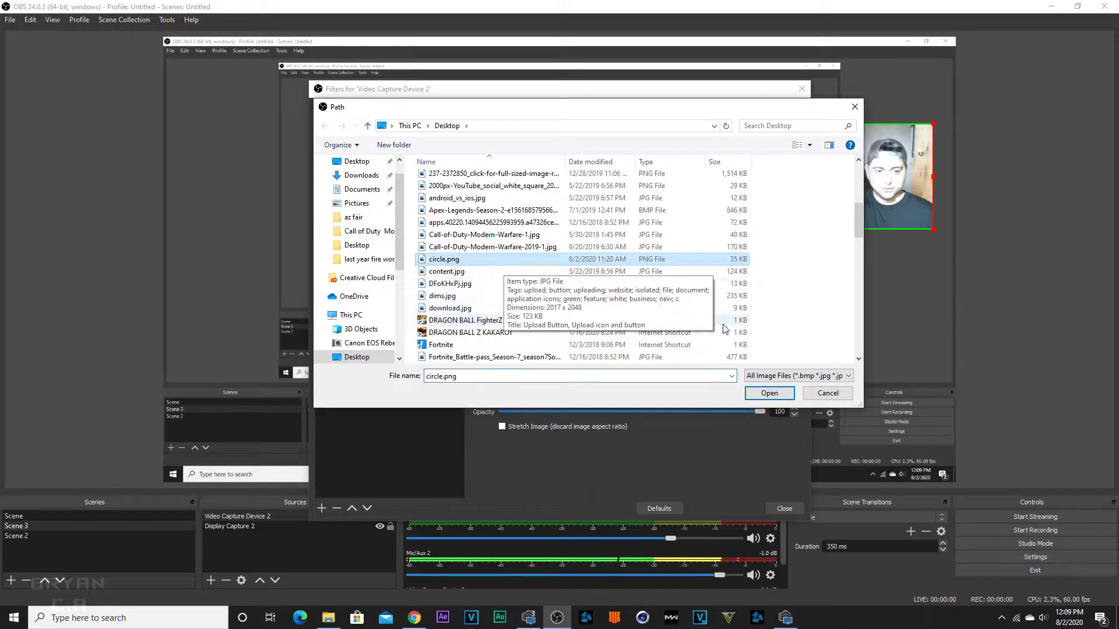
{"action": "left_click", "coordinate": [769, 393]}
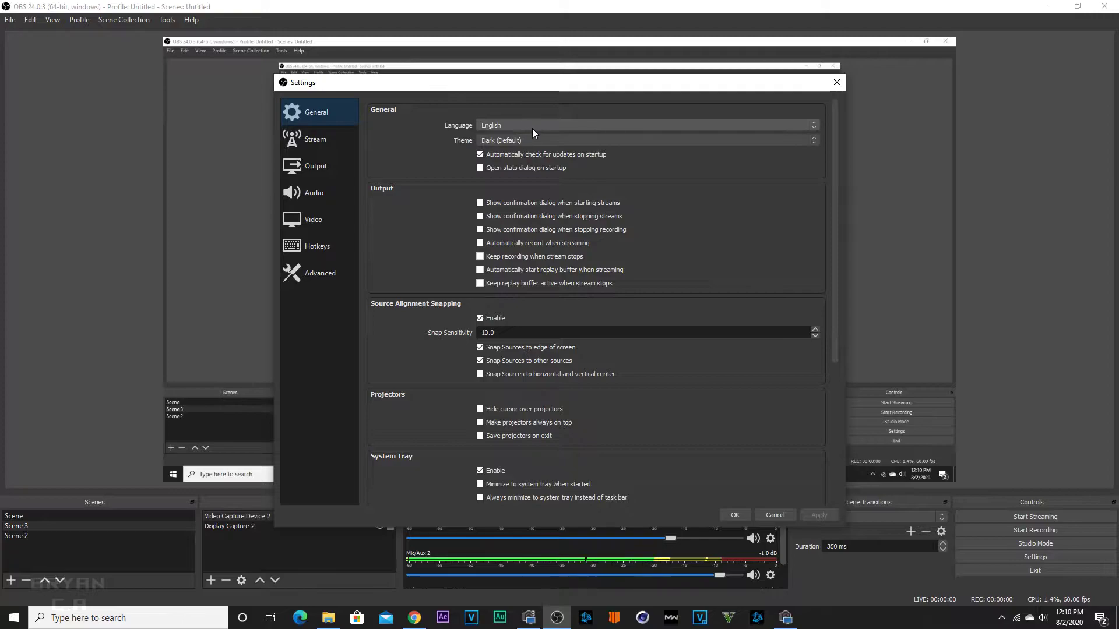
Change the Video base canvas resolution to 576x1024, then apply and close Settings
{"action": "left_click", "coordinate": [304, 221]}
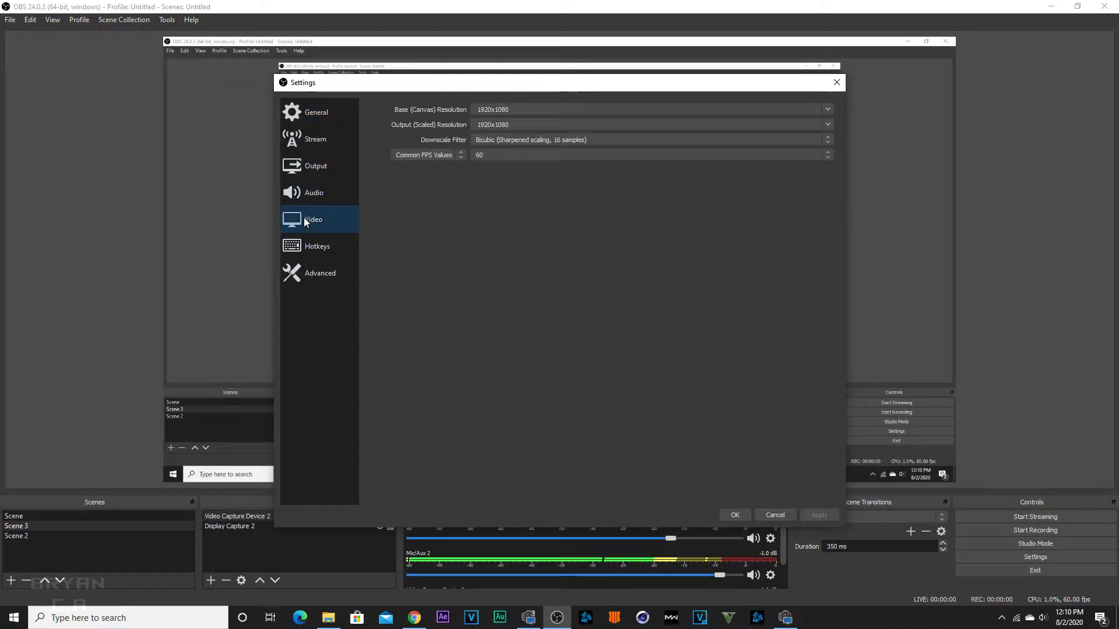
{"action": "double_click", "coordinate": [495, 109]}
{"action": "key", "text": "BackSpace"}
{"action": "type", "text": "576"}
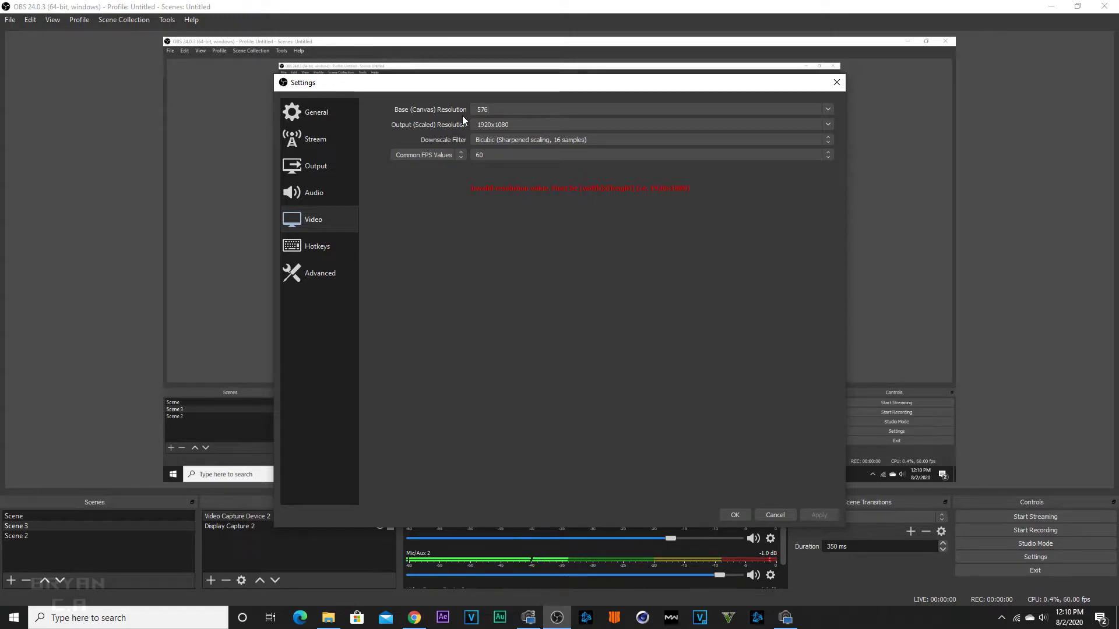
{"action": "type", "text": "x"}
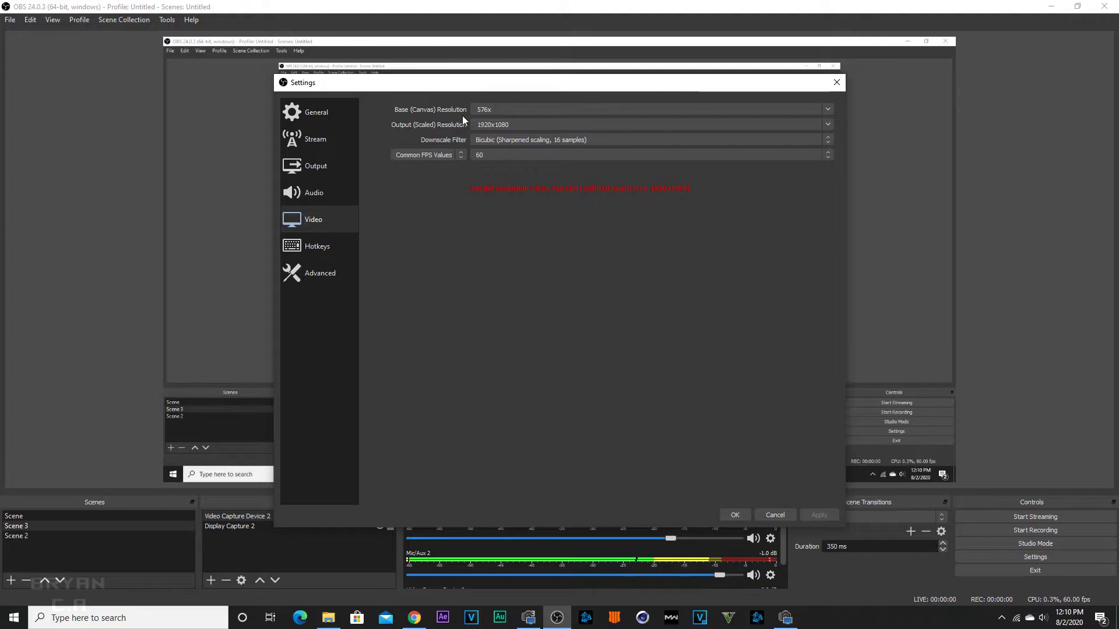
{"action": "type", "text": "102"}
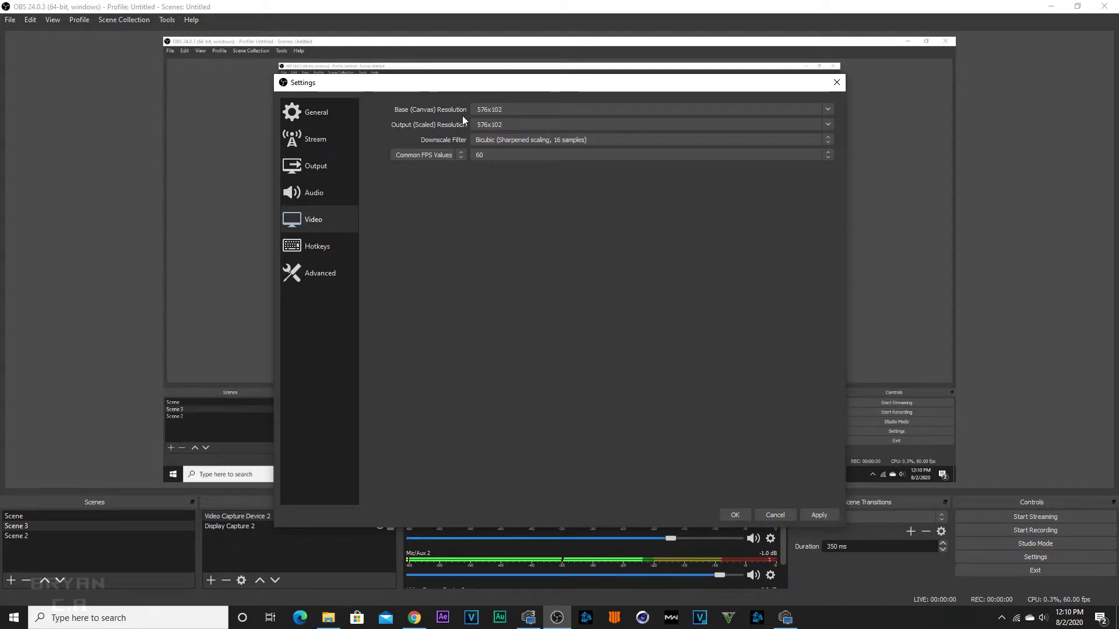
{"action": "type", "text": "2"}
{"action": "key", "text": "BackSpace"}
{"action": "type", "text": "4"}
{"action": "left_click", "coordinate": [818, 515]}
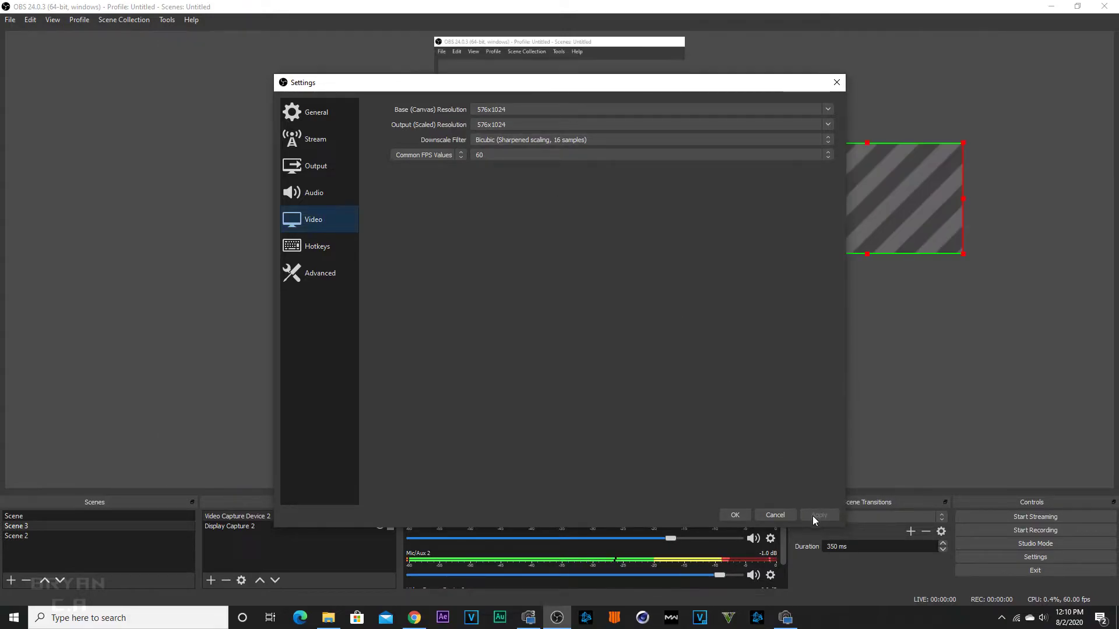
{"action": "left_click", "coordinate": [724, 515]}
Reset Display Capture 2, centre it on the canvas, and stretch it to full canvas height
{"action": "key", "text": "ctrl+r"}
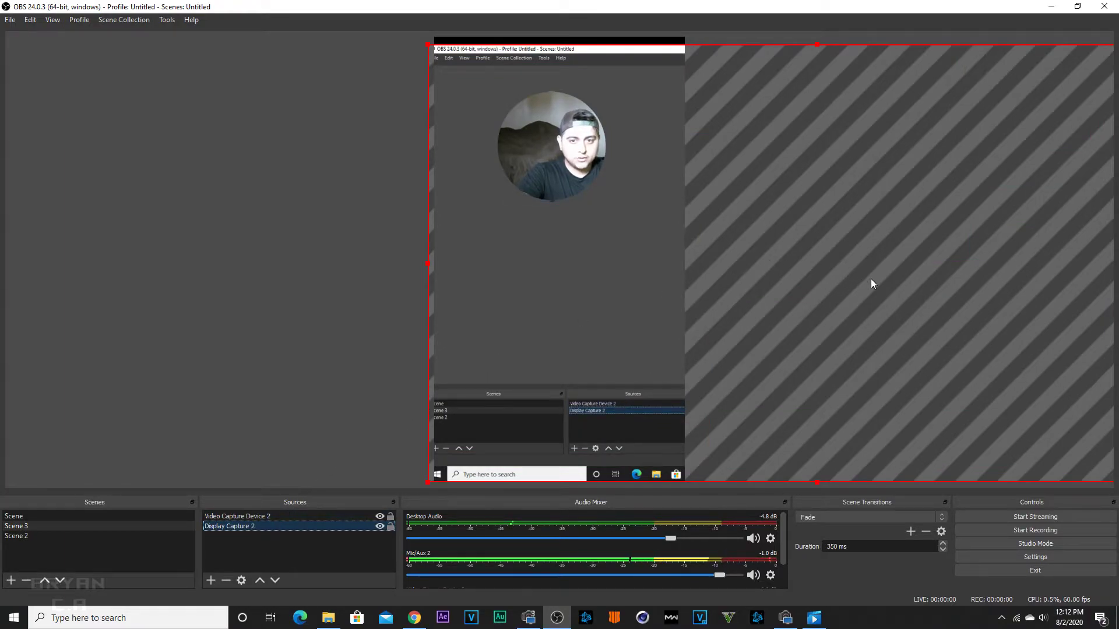
{"action": "left_click_drag", "start_coordinate": [873, 284], "coordinate": [621, 275]}
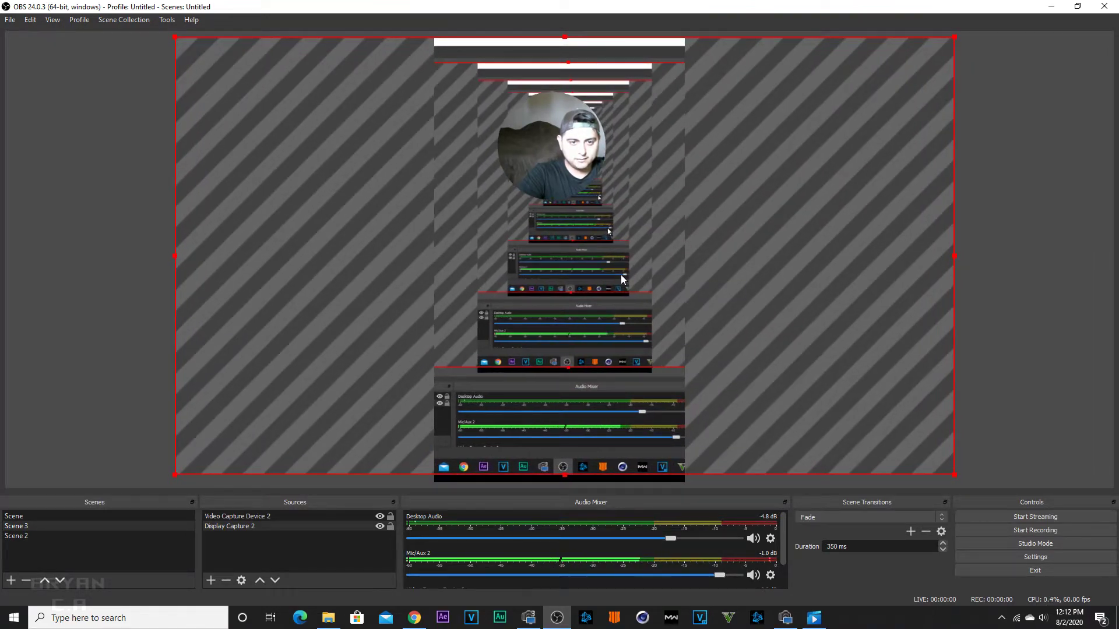
{"action": "left_click_drag", "start_coordinate": [564, 475], "coordinate": [569, 480]}
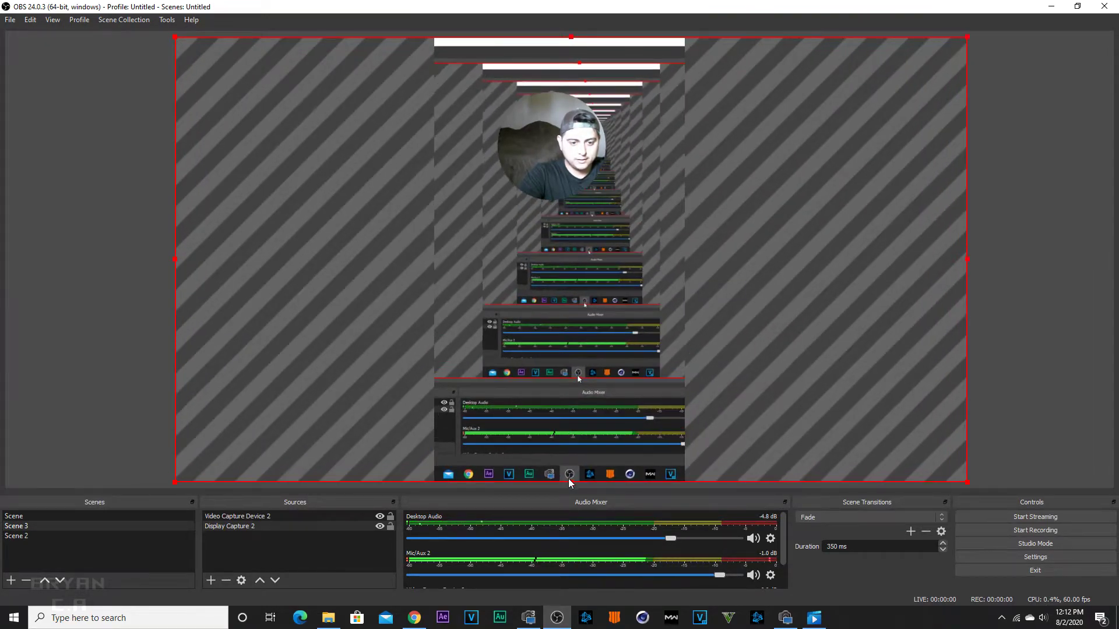